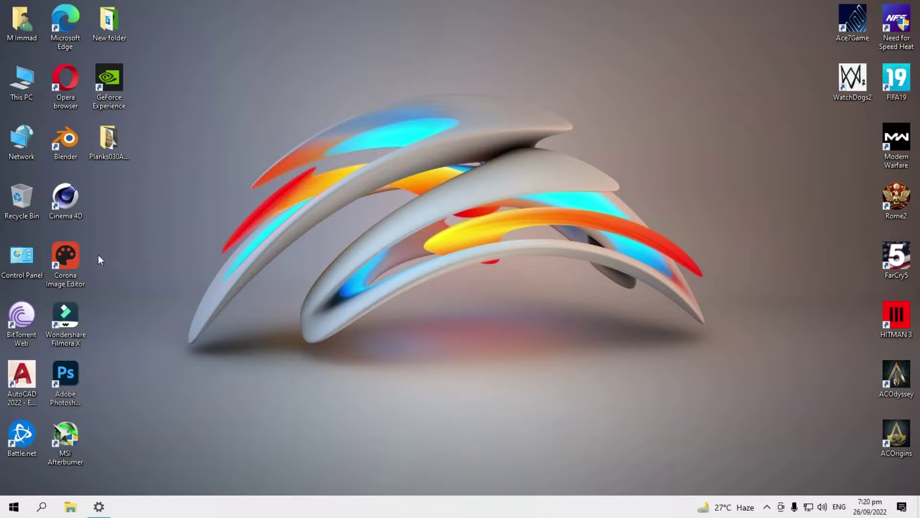
Open the Planks030A texture folder and bring up the Untitled 1 scene in Cinema 4D
{"action": "double_click", "coordinate": [111, 142]}
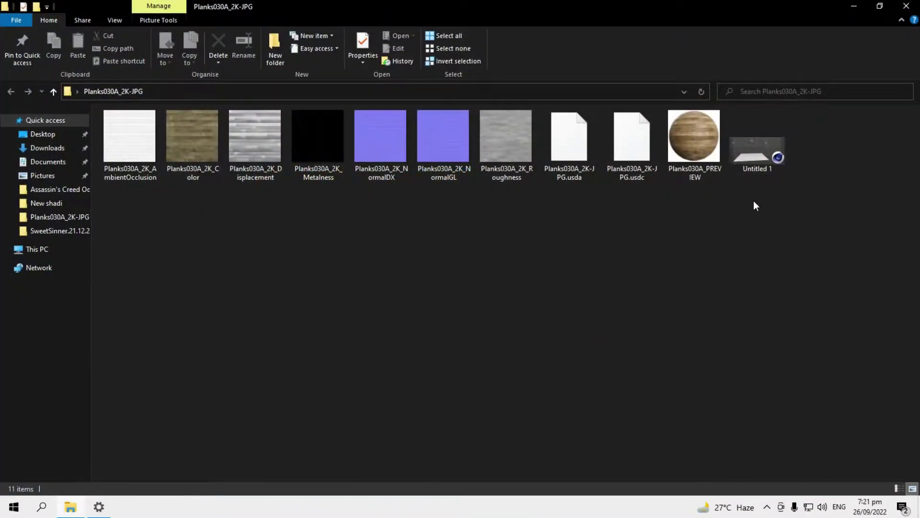
{"action": "left_click", "coordinate": [773, 162]}
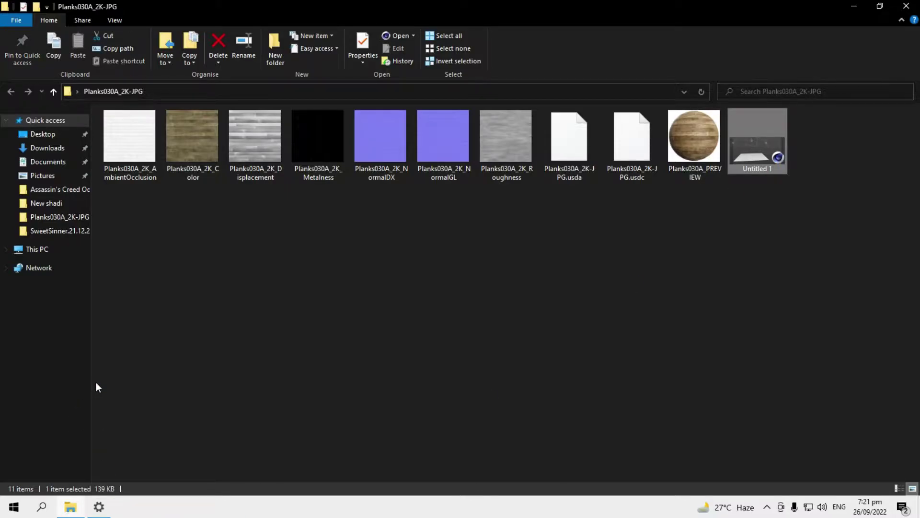
{"action": "left_click", "coordinate": [98, 507]}
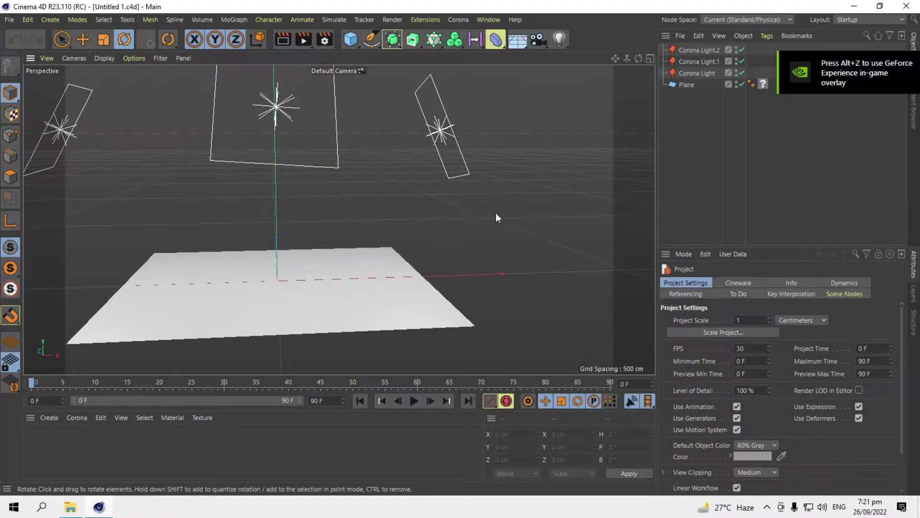
Set Corona Light.2's intensity to 25
{"action": "left_click_drag", "start_coordinate": [492, 203], "coordinate": [160, 199], "text": "alt"}
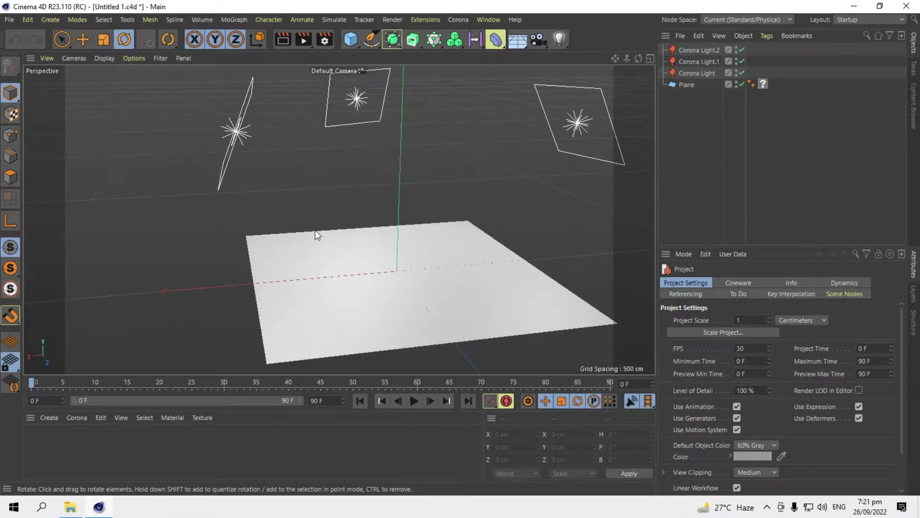
{"action": "left_click_drag", "start_coordinate": [418, 229], "coordinate": [379, 206], "text": "alt"}
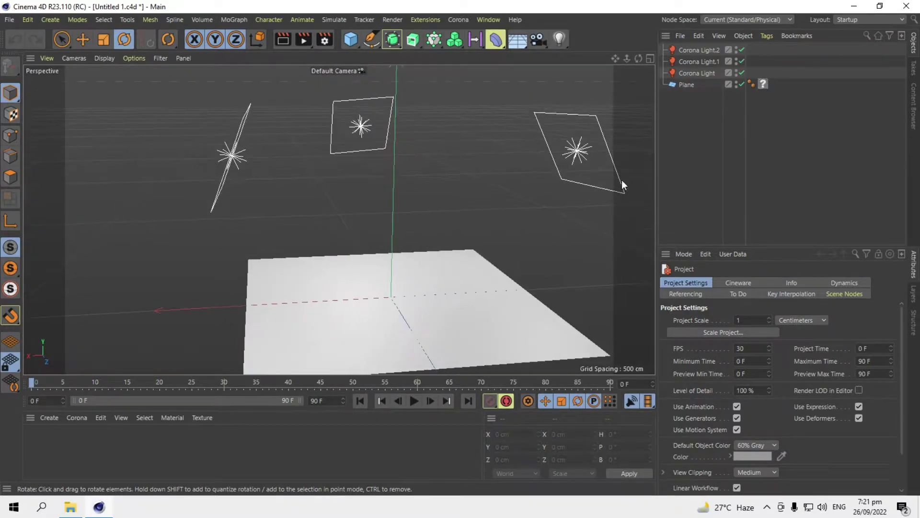
{"action": "left_click", "coordinate": [699, 50]}
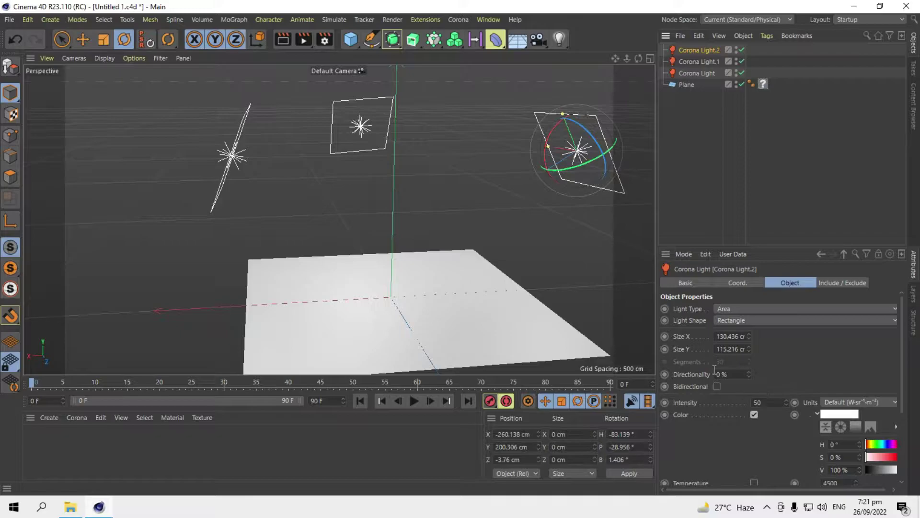
{"action": "double_click", "coordinate": [765, 397]}
{"action": "type", "text": "30"}
{"action": "key", "text": "BackSpace"}
{"action": "key", "text": "BackSpace"}
{"action": "type", "text": "25"}
{"action": "key", "text": "Return"}
Set Corona Light.1's intensity to 25
{"action": "left_click", "coordinate": [705, 61]}
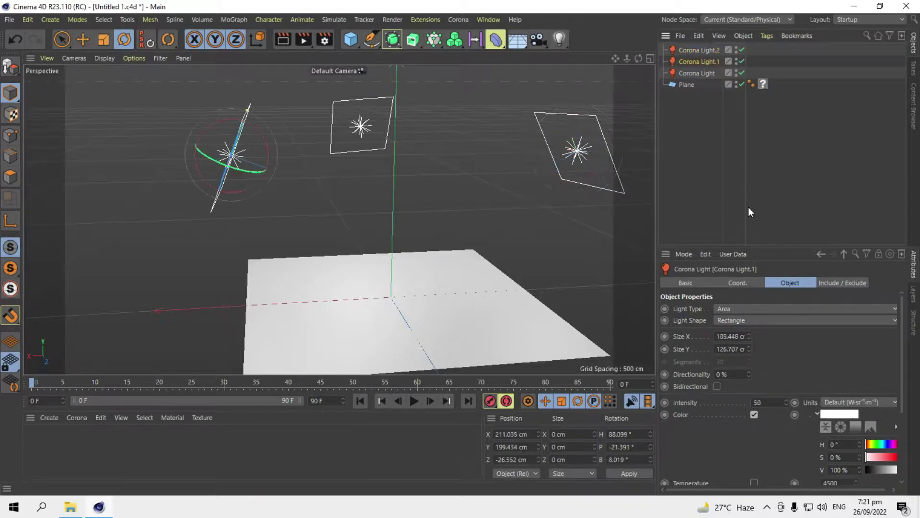
{"action": "double_click", "coordinate": [762, 403]}
{"action": "type", "text": "25"}
{"action": "key", "text": "Return"}
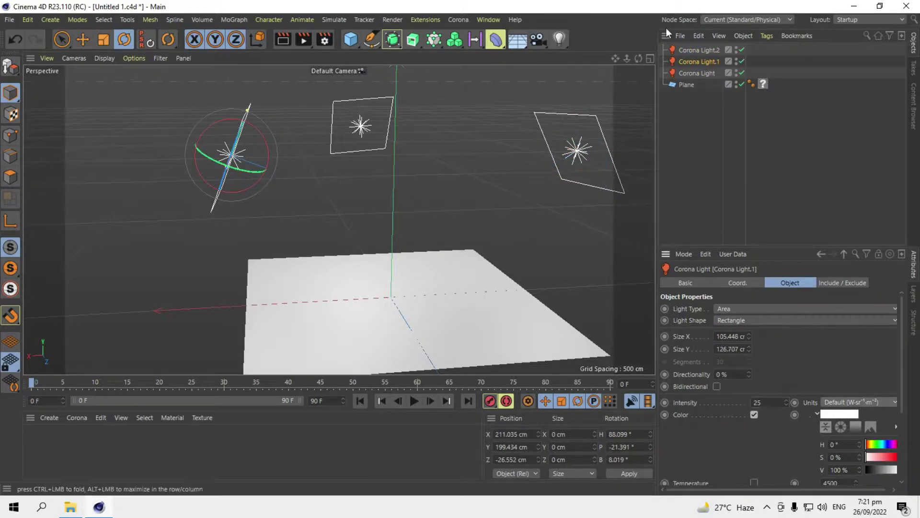
{"action": "left_click", "coordinate": [685, 75]}
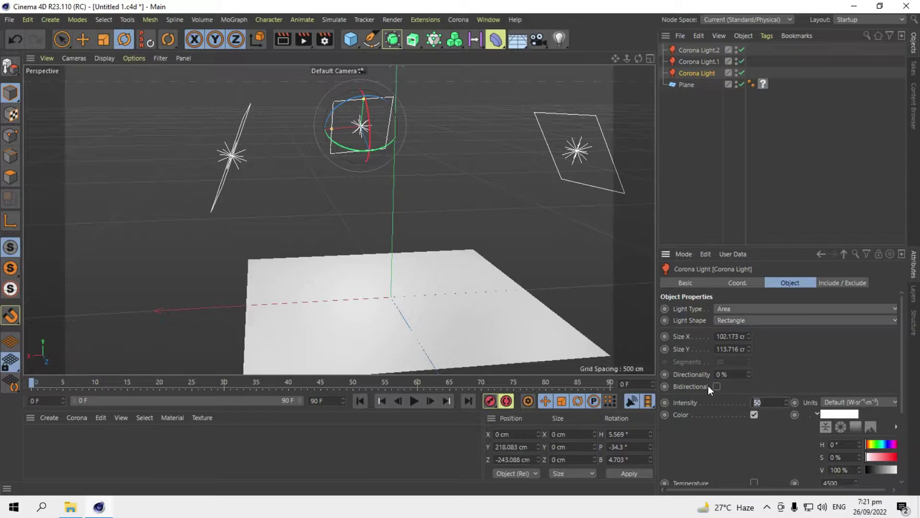
Create a new Corona Material and open it in the Material Editor
{"action": "left_click", "coordinate": [77, 416]}
{"action": "left_click", "coordinate": [81, 297]}
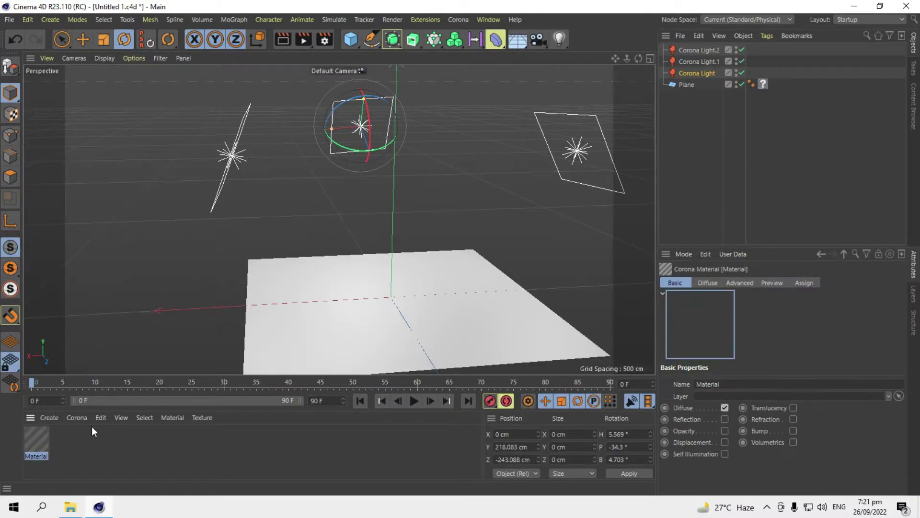
{"action": "double_click", "coordinate": [37, 439]}
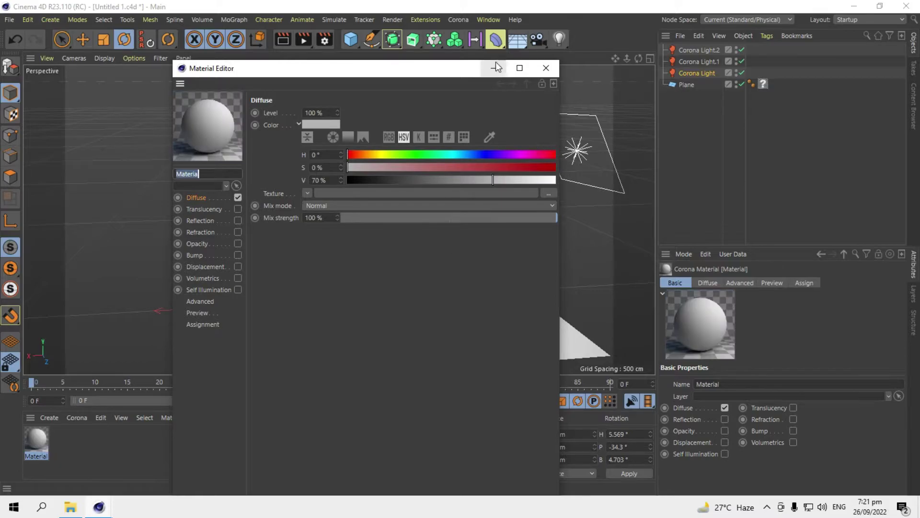
{"action": "left_click", "coordinate": [497, 67]}
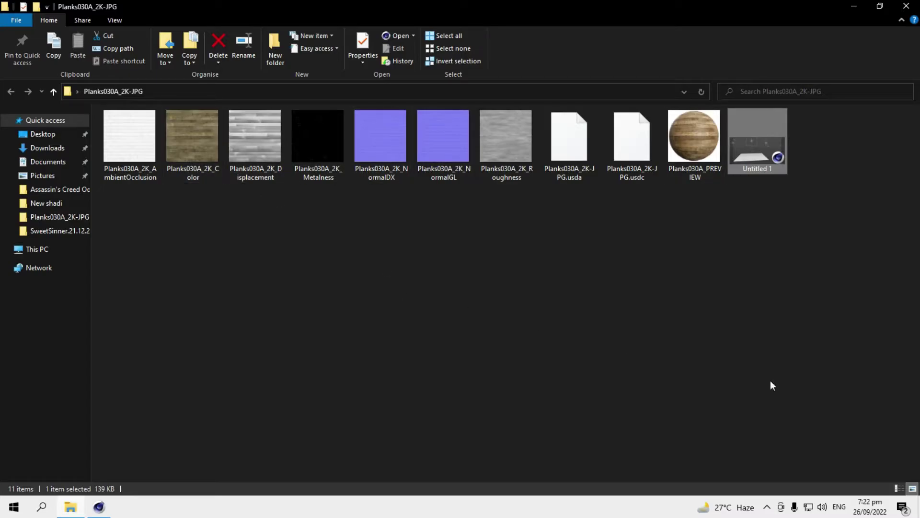
{"action": "left_click", "coordinate": [119, 513]}
Load Planks030A_2K_Color.jpg as the material's Diffuse texture
{"action": "left_click", "coordinate": [99, 506]}
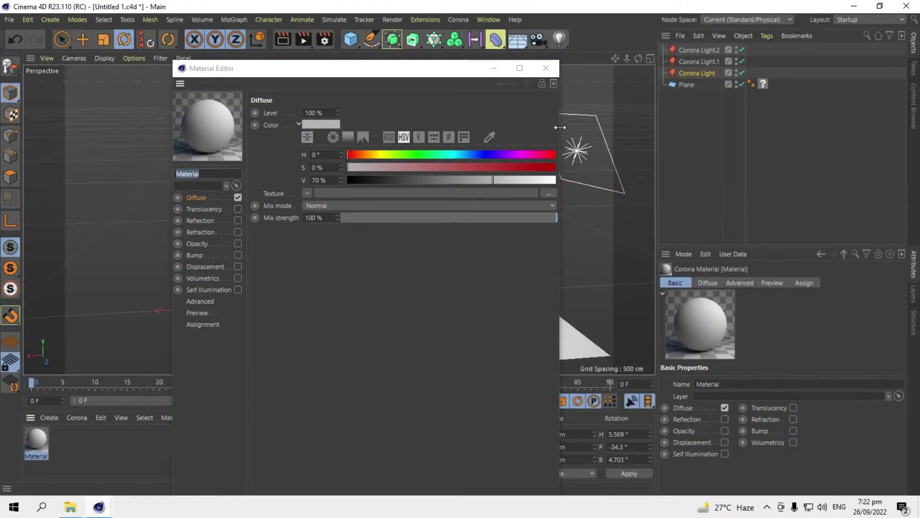
{"action": "left_click", "coordinate": [548, 193]}
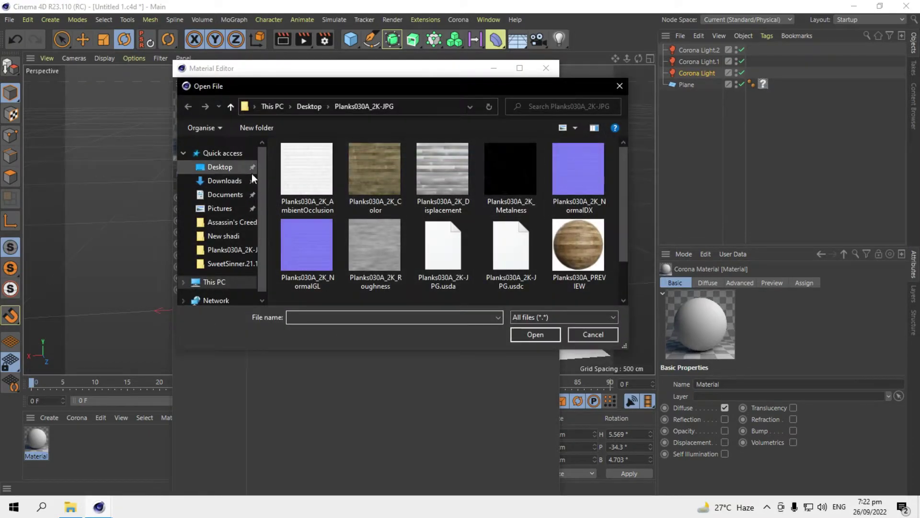
{"action": "double_click", "coordinate": [364, 177]}
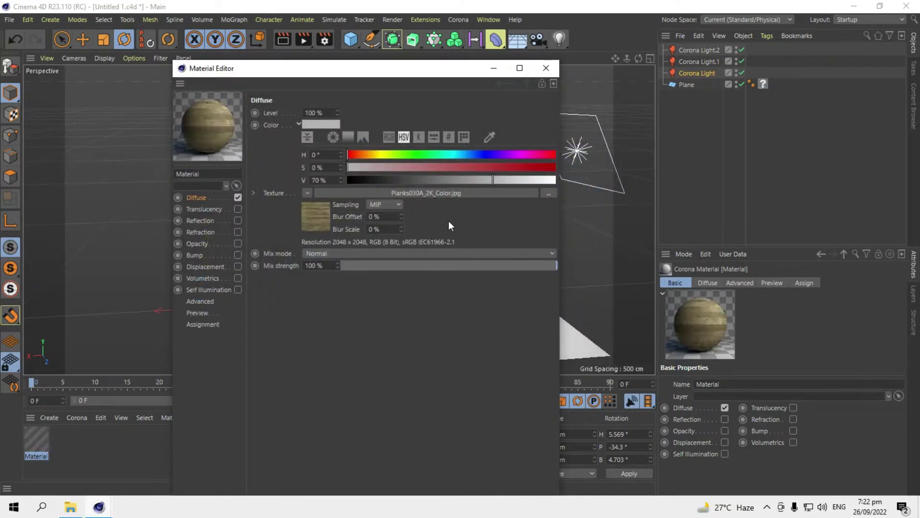
{"action": "left_click_drag", "start_coordinate": [266, 67], "coordinate": [454, 53]}
Enable Reflection with Planks030A_2K_Roughness driving Glossiness, set to 0.79
{"action": "left_click", "coordinate": [404, 203]}
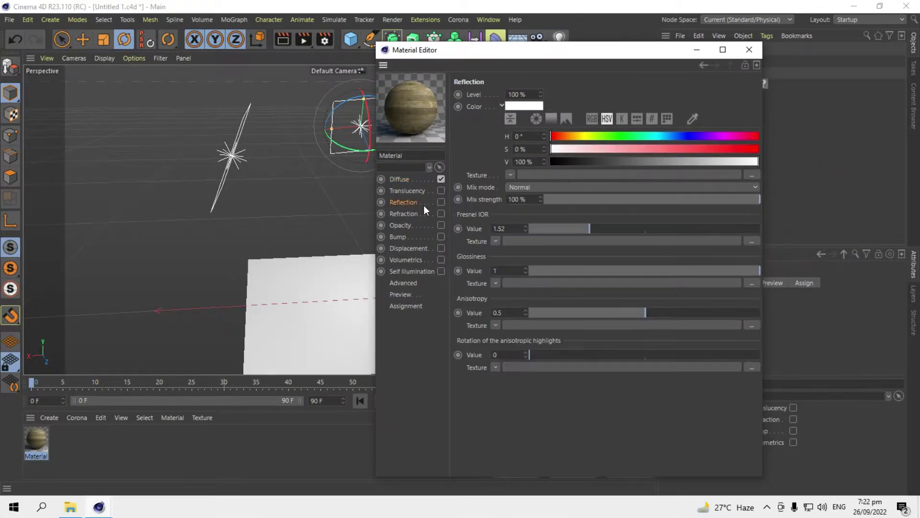
{"action": "left_click", "coordinate": [441, 202]}
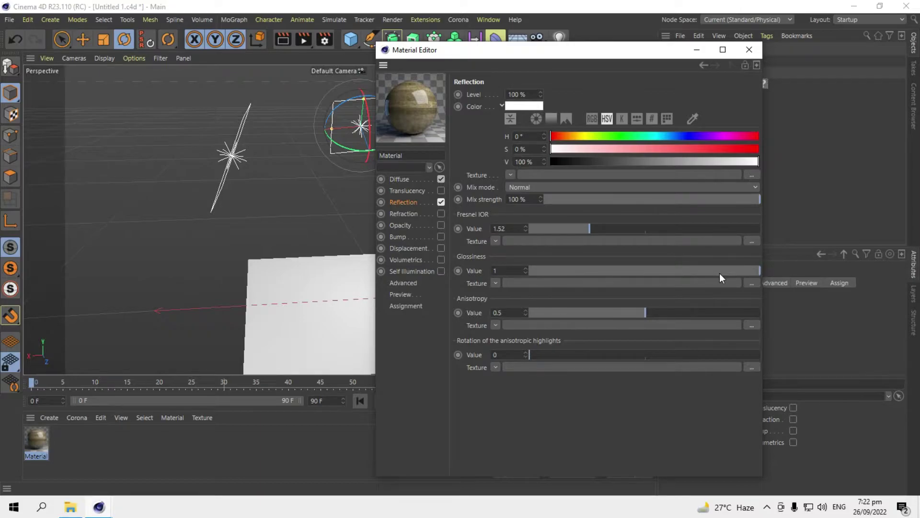
{"action": "left_click", "coordinate": [751, 282]}
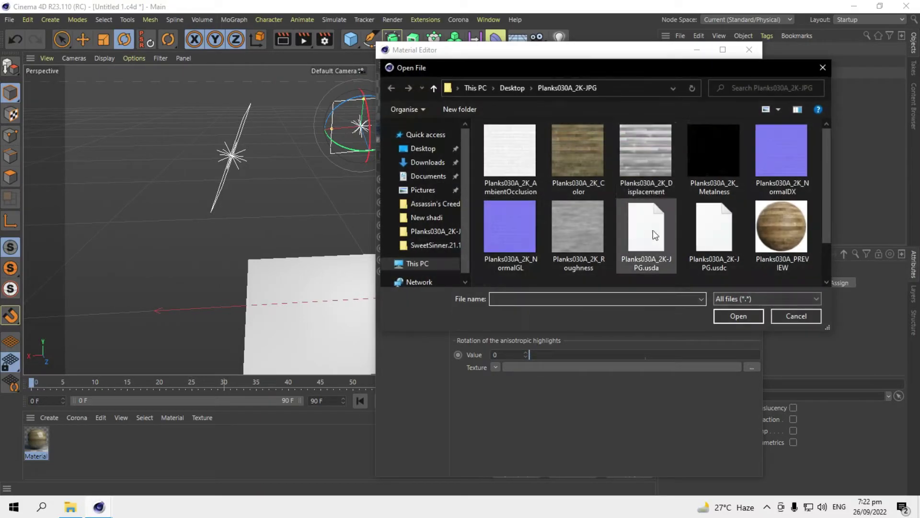
{"action": "left_click", "coordinate": [593, 236]}
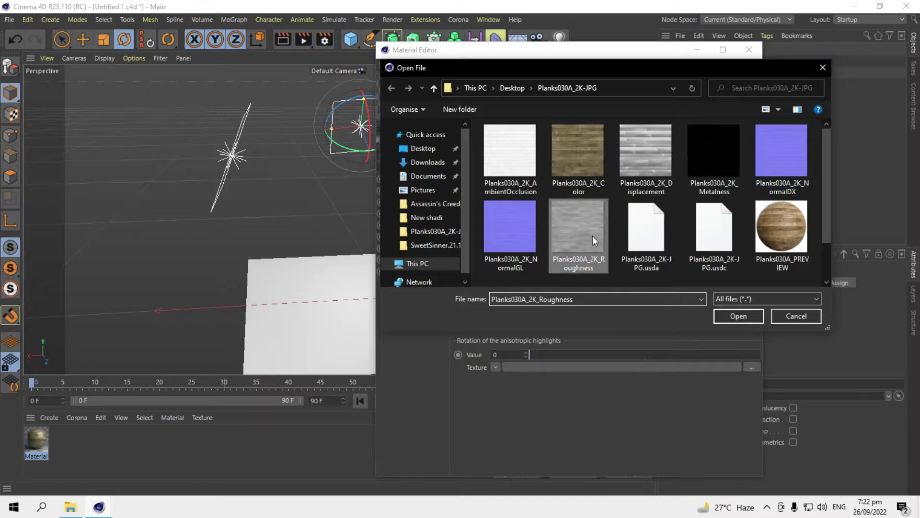
{"action": "double_click", "coordinate": [593, 237]}
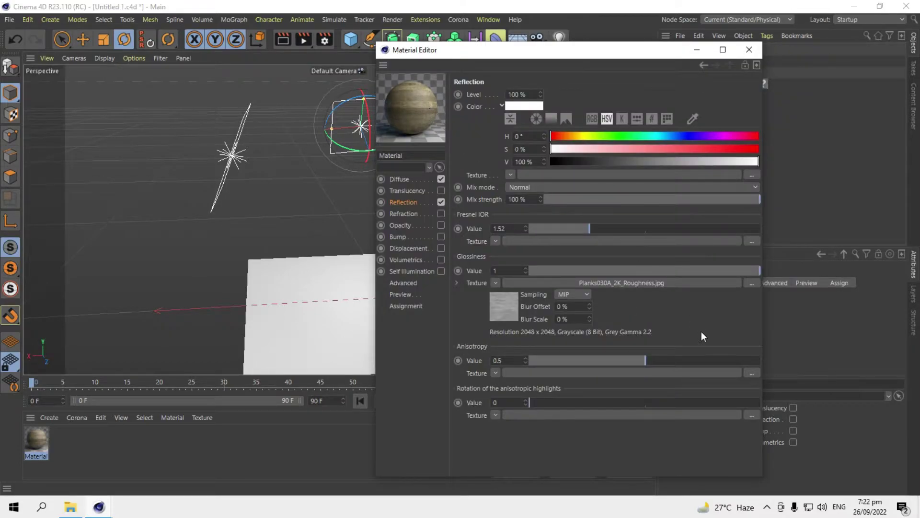
{"action": "left_click_drag", "start_coordinate": [722, 270], "coordinate": [713, 268]}
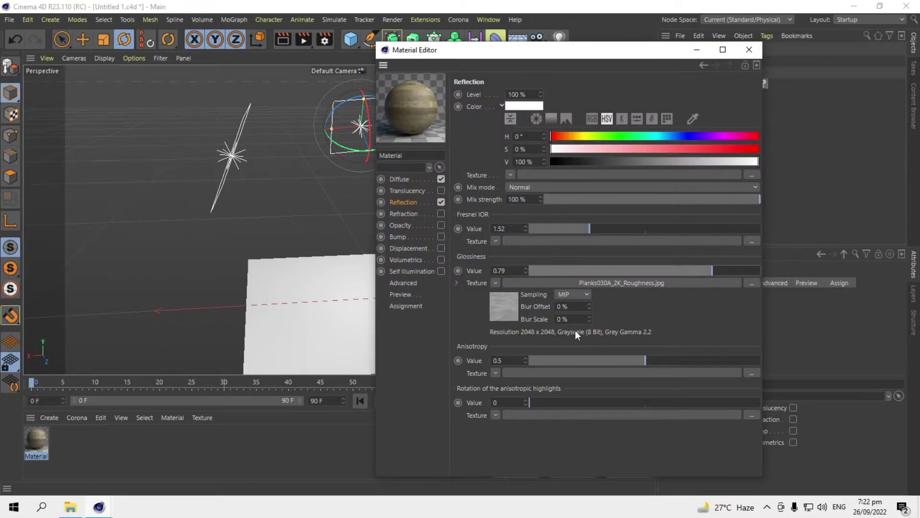
Put a Normal shader with Planks030A_2K_NormalGL on the anisotropy Rotation Texture
{"action": "left_click", "coordinate": [497, 415]}
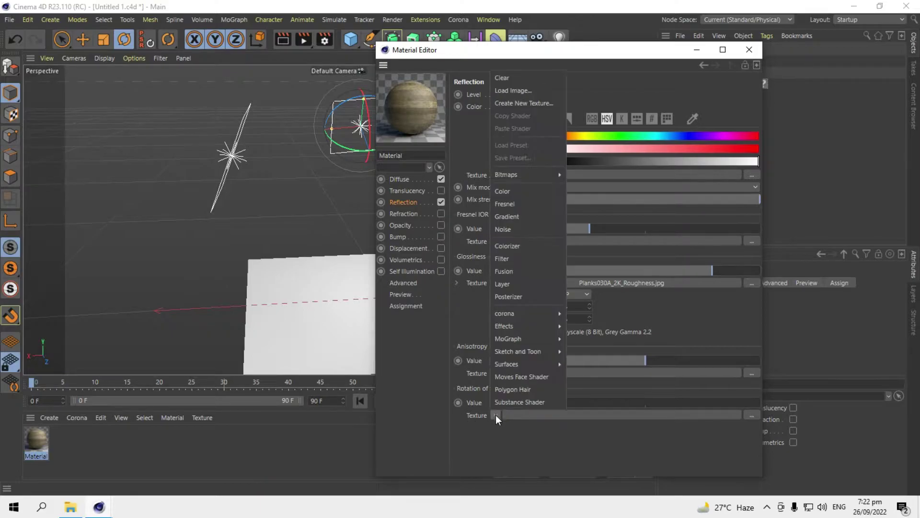
{"action": "mouse_move", "coordinate": [521, 314]}
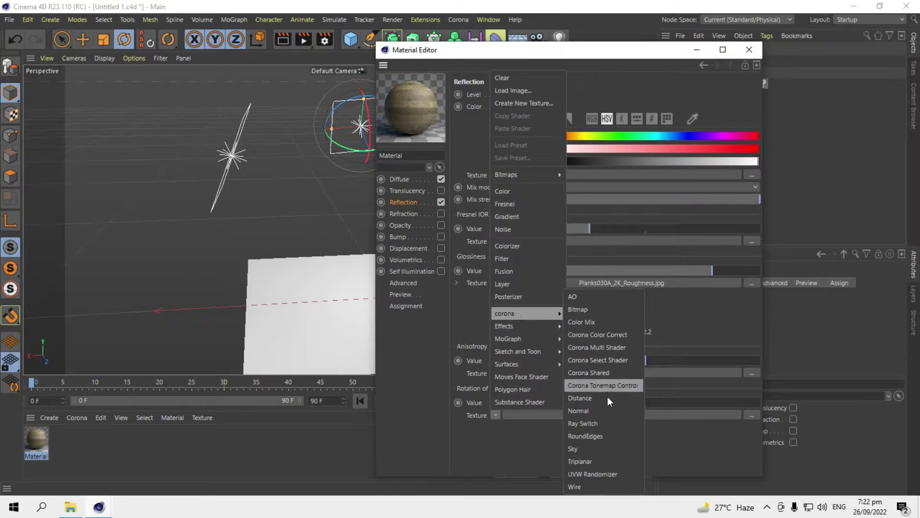
{"action": "left_click", "coordinate": [575, 408]}
{"action": "left_click", "coordinate": [751, 415]}
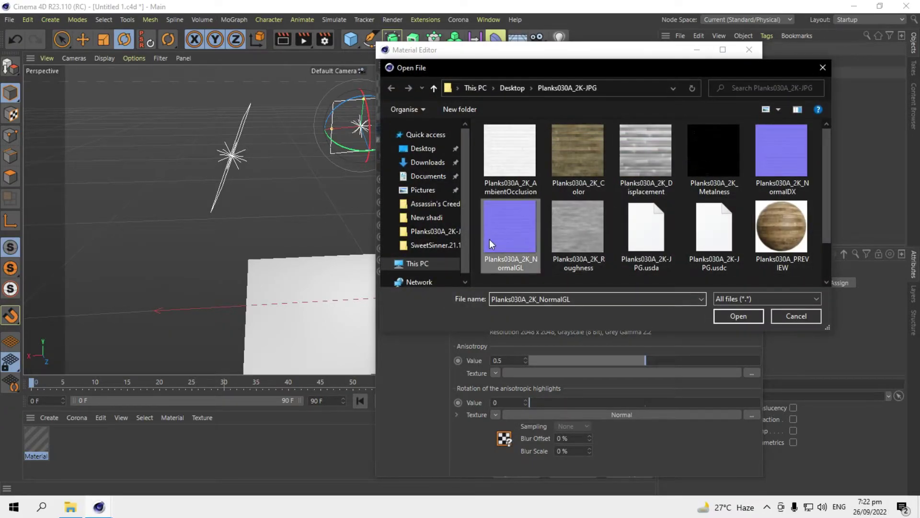
{"action": "double_click", "coordinate": [490, 239]}
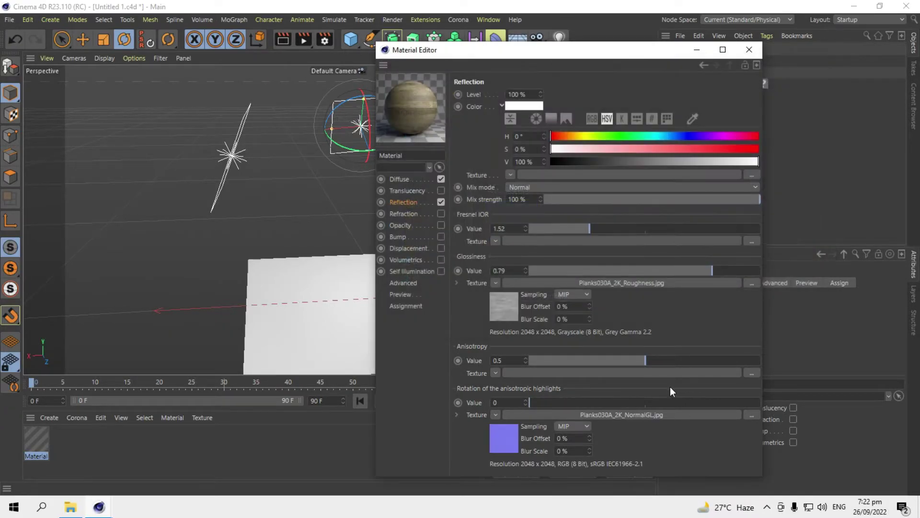
Enable Bump at 30% strength with Planks030A_2K_Color.jpg as its texture
{"action": "left_click", "coordinate": [406, 235]}
{"action": "left_click", "coordinate": [441, 237]}
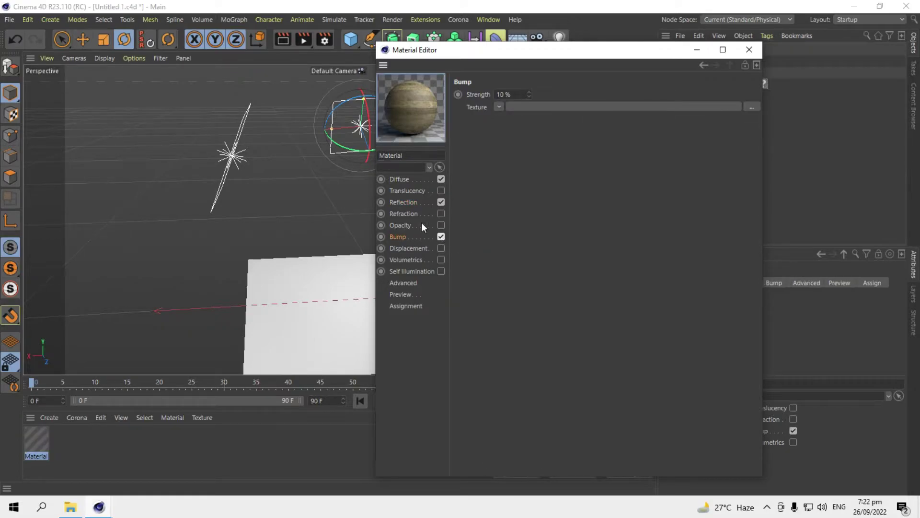
{"action": "double_click", "coordinate": [503, 94]}
{"action": "type", "text": "30"}
{"action": "key", "text": "Return"}
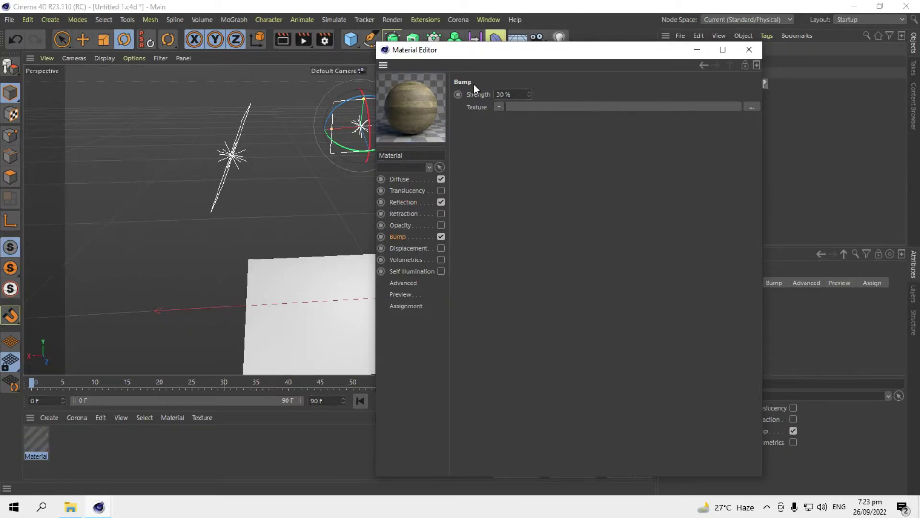
{"action": "left_click", "coordinate": [500, 105]}
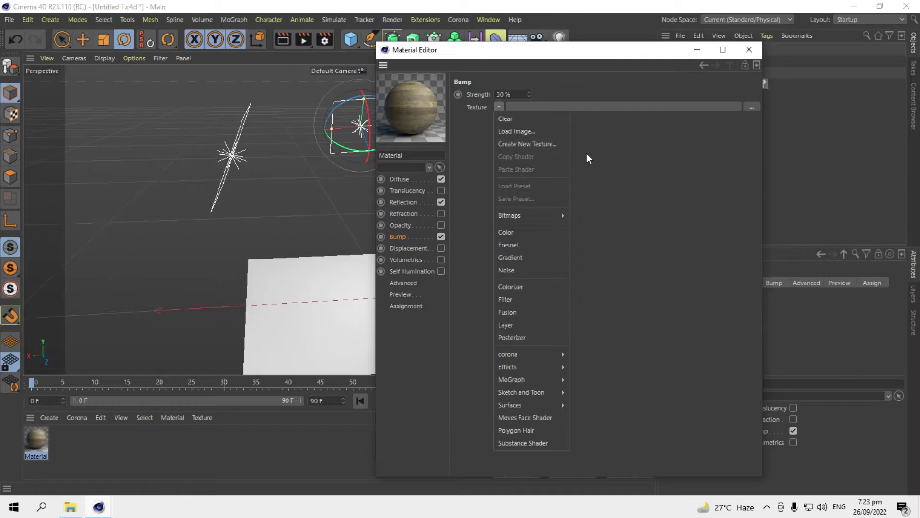
{"action": "left_click", "coordinate": [751, 107]}
{"action": "double_click", "coordinate": [556, 169]}
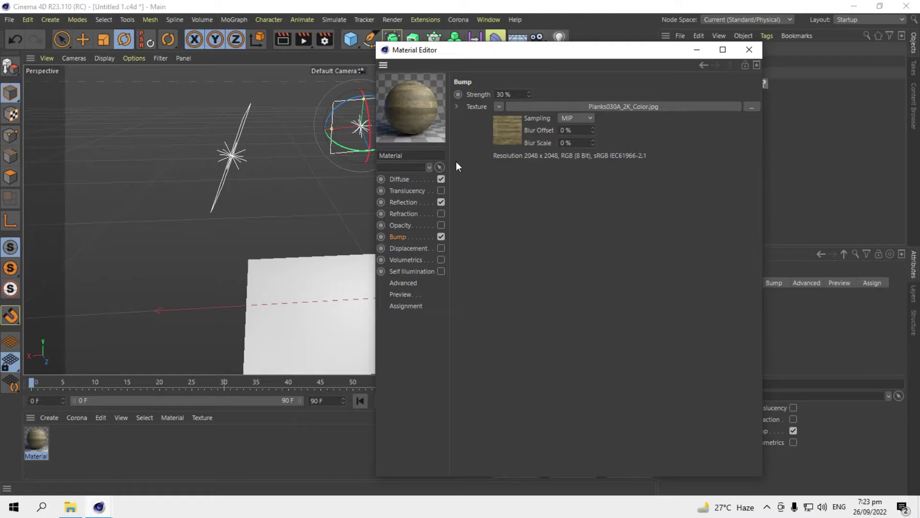
Enable Displacement using Planks030A_2K_Displacement.jpg as the map
{"action": "left_click", "coordinate": [403, 248]}
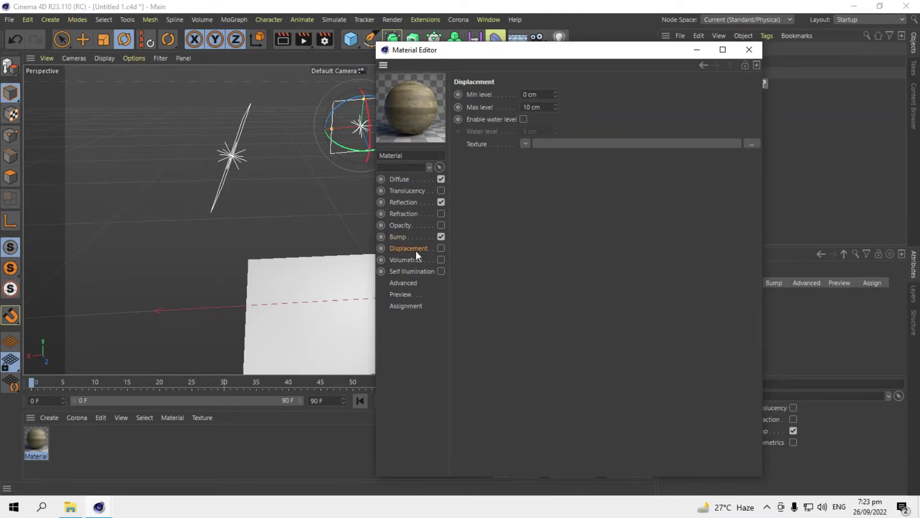
{"action": "left_click", "coordinate": [441, 248]}
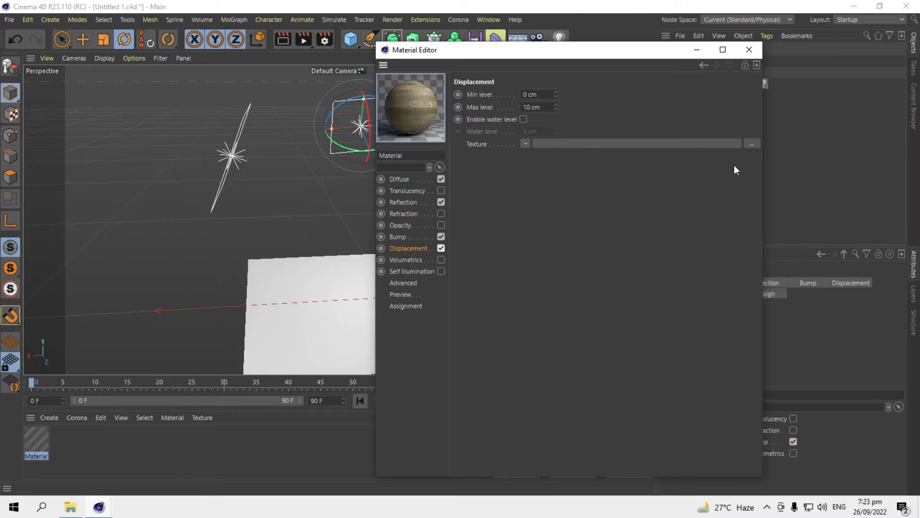
{"action": "left_click", "coordinate": [751, 144]}
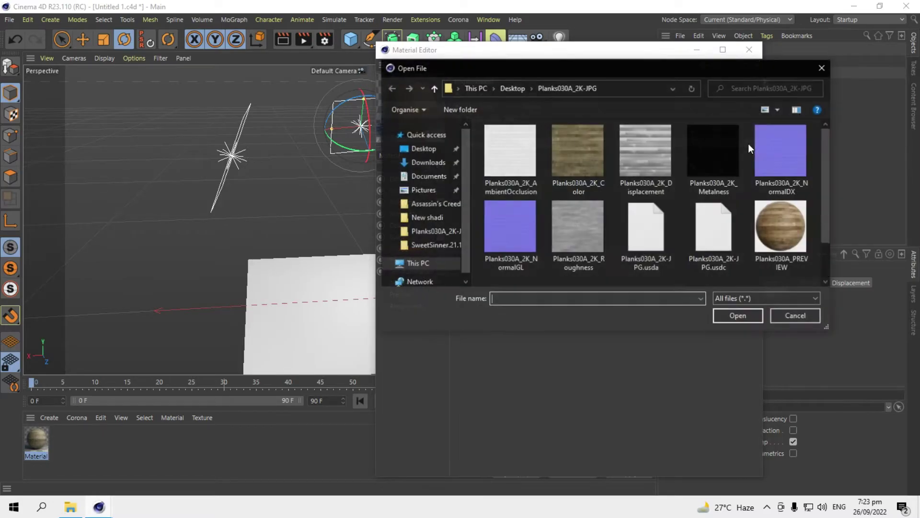
{"action": "left_click", "coordinate": [551, 50]}
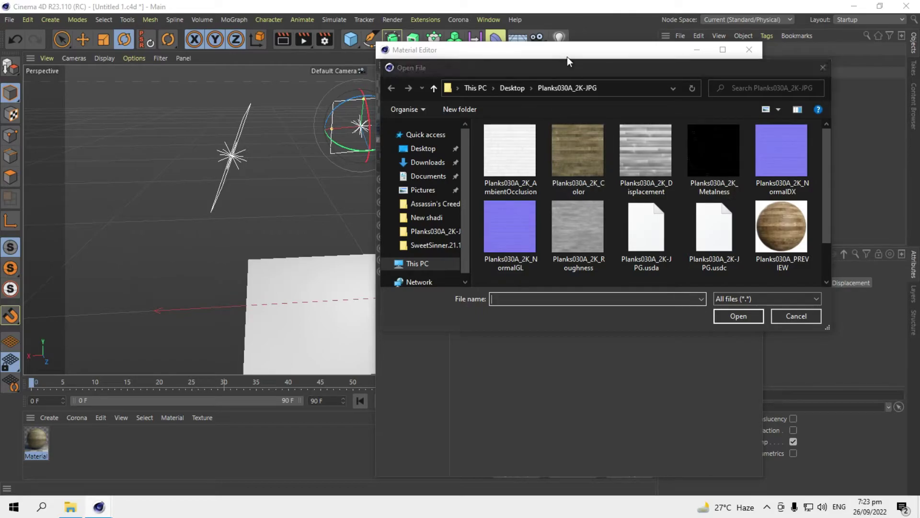
{"action": "double_click", "coordinate": [650, 156]}
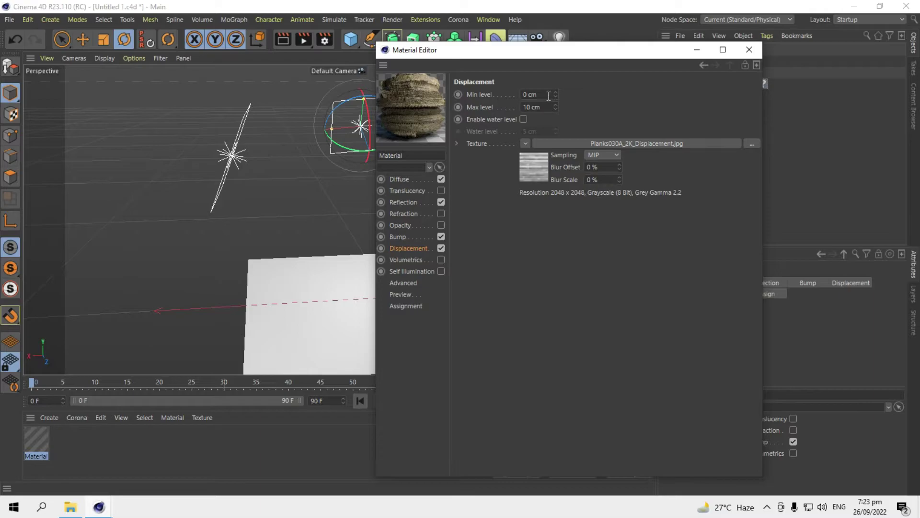
Set displacement Min level to -0.5 cm and Max level to 0.3 cm
{"action": "left_click", "coordinate": [529, 94]}
{"action": "type", "text": "-0.5"}
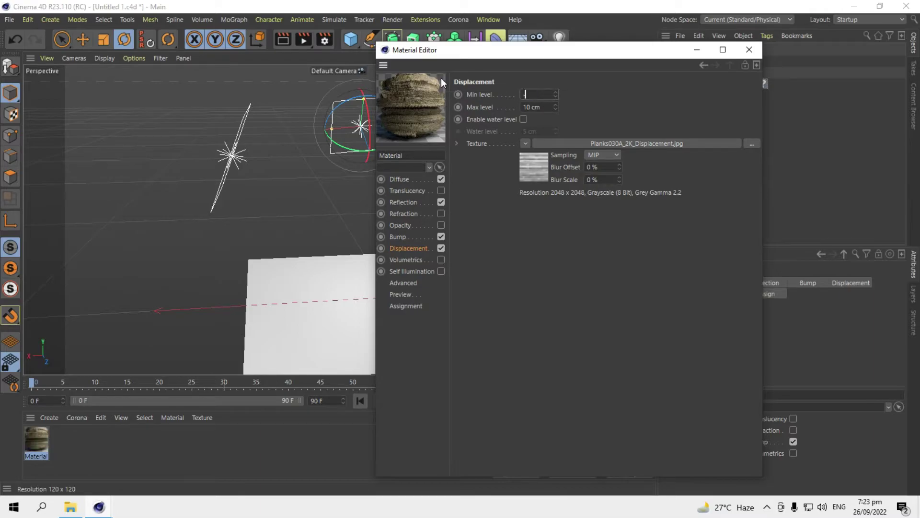
{"action": "key", "text": "Tab"}
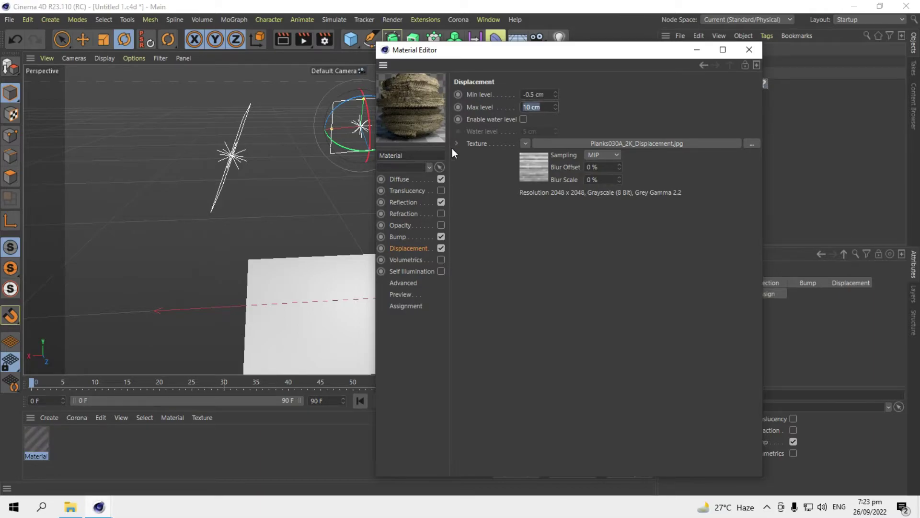
{"action": "type", "text": "0.3"}
{"action": "key", "text": "Tab"}
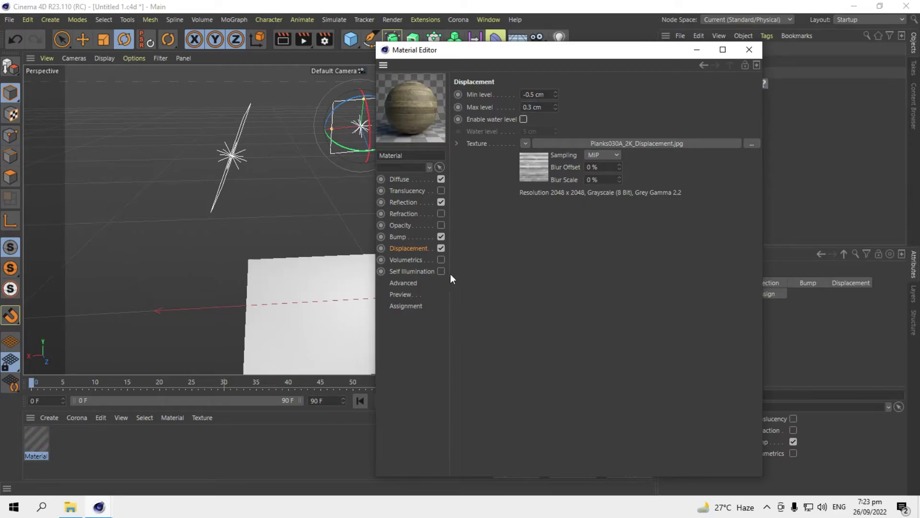
Set the material's viewport preview size to No scale
{"action": "left_click", "coordinate": [396, 295]}
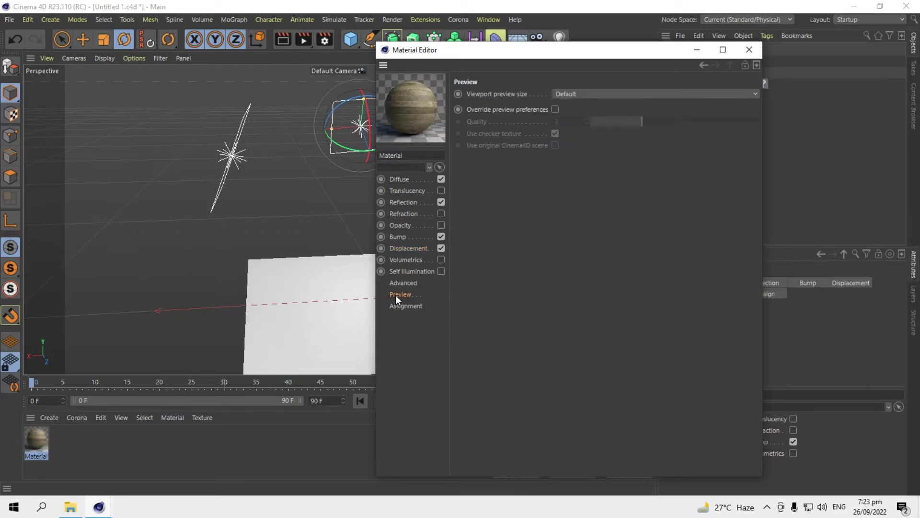
{"action": "left_click", "coordinate": [602, 97]}
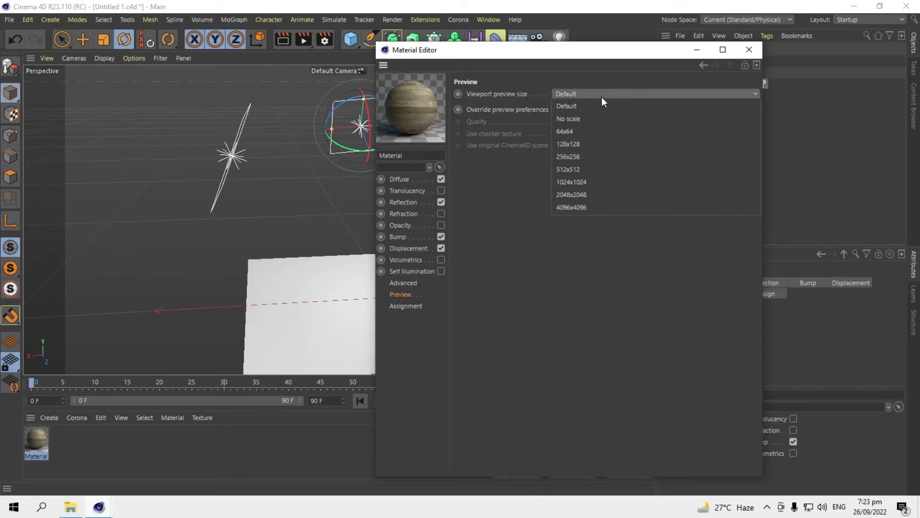
{"action": "left_click", "coordinate": [584, 124]}
Close the Material Editor and apply the wood material to the Plane
{"action": "left_click", "coordinate": [749, 50]}
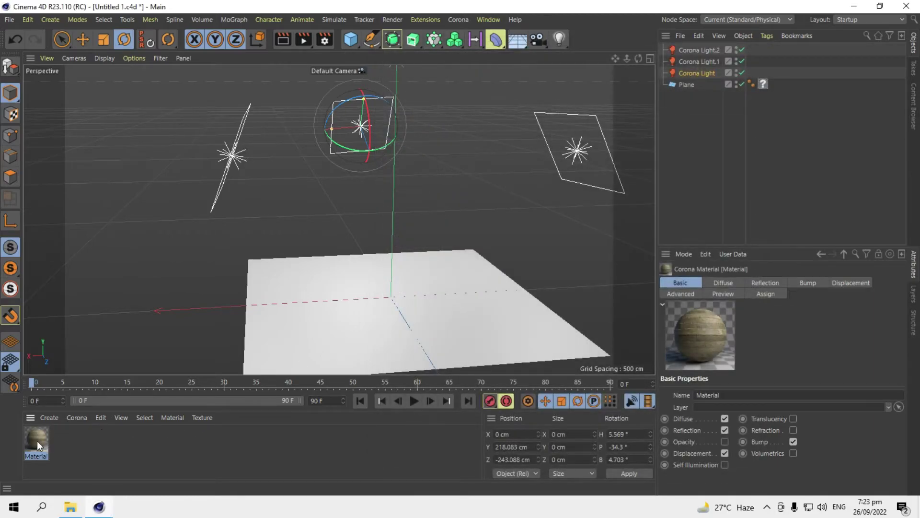
{"action": "left_click_drag", "start_coordinate": [37, 441], "coordinate": [766, 86]}
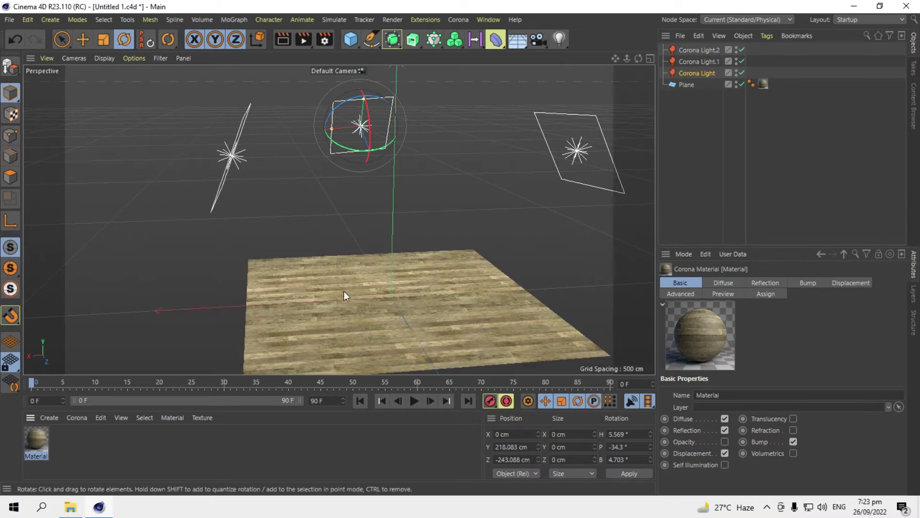
{"action": "left_click_drag", "start_coordinate": [280, 255], "coordinate": [270, 300], "text": "alt"}
{"action": "scroll", "coordinate": [340, 184], "scroll_direction": "up", "scroll_amount": 5}
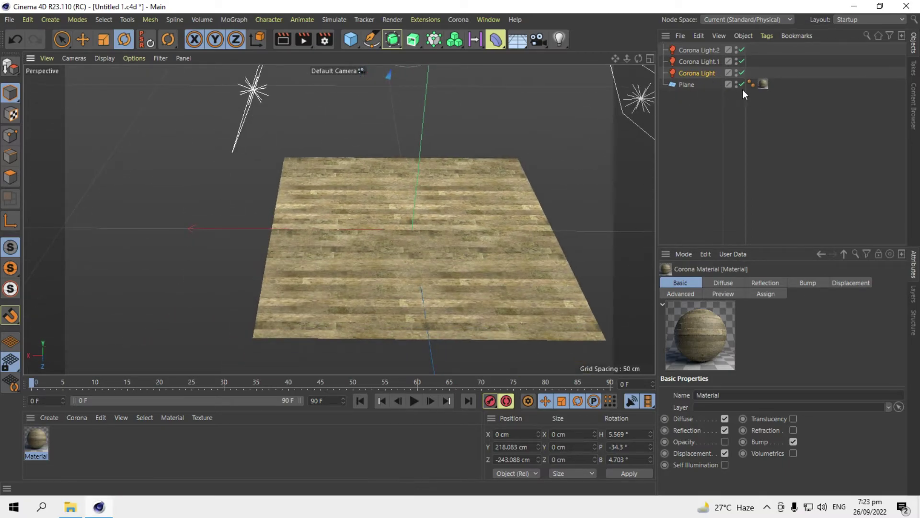
Set the material tag's Length U and Length V to 30%
{"action": "left_click", "coordinate": [761, 84]}
{"action": "left_click", "coordinate": [724, 434]}
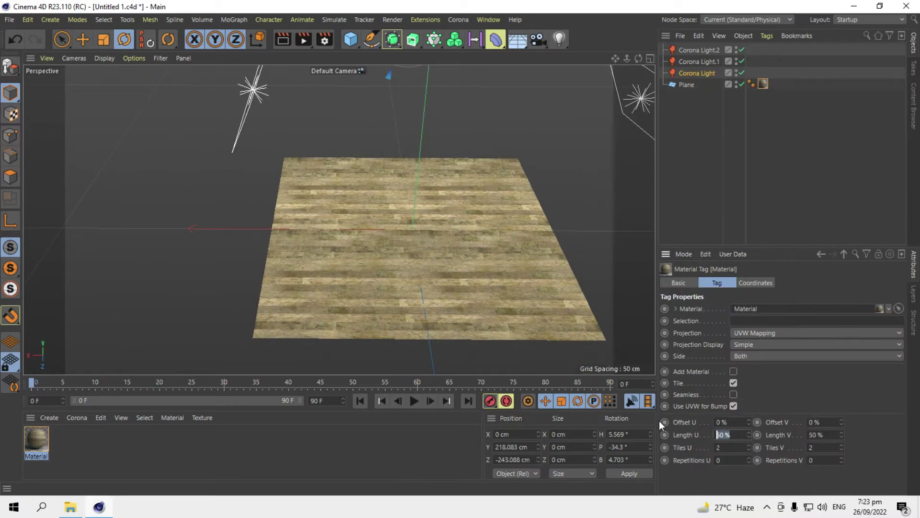
{"action": "type", "text": "30"}
{"action": "key", "text": "Tab"}
{"action": "type", "text": "30"}
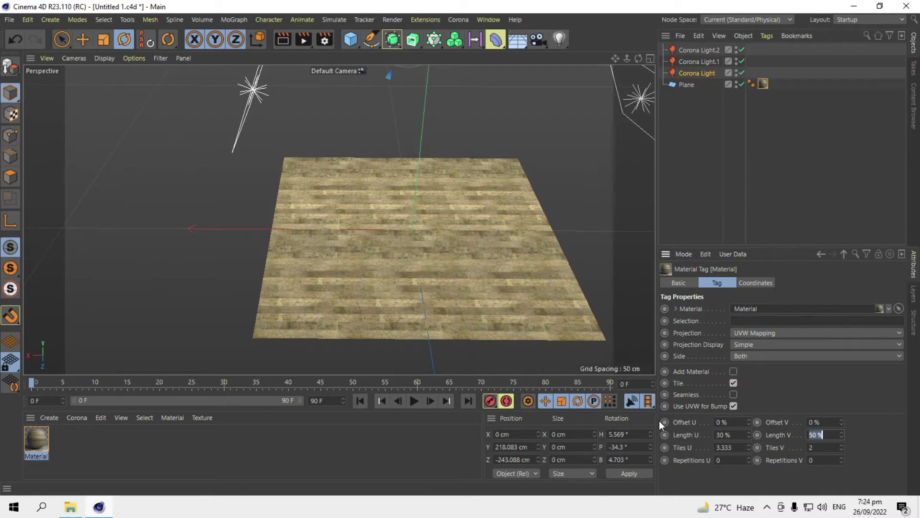
{"action": "key", "text": "Tab"}
{"action": "left_click", "coordinate": [185, 328]}
{"action": "left_click_drag", "start_coordinate": [185, 329], "coordinate": [394, 246], "text": "alt"}
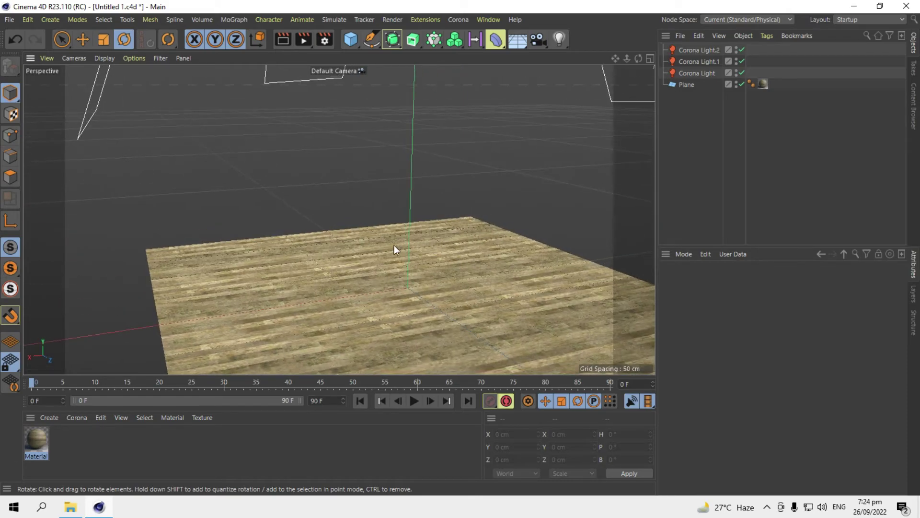
Set the render output to the 2560 x 1600 preset at 250 DPI
{"action": "left_click", "coordinate": [332, 41]}
{"action": "left_click", "coordinate": [470, 77]}
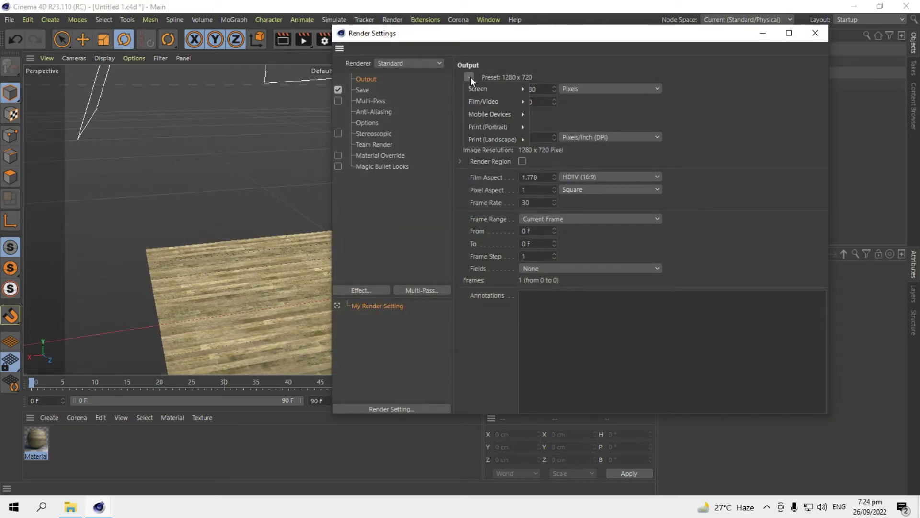
{"action": "mouse_move", "coordinate": [471, 90]}
{"action": "left_click", "coordinate": [549, 215]}
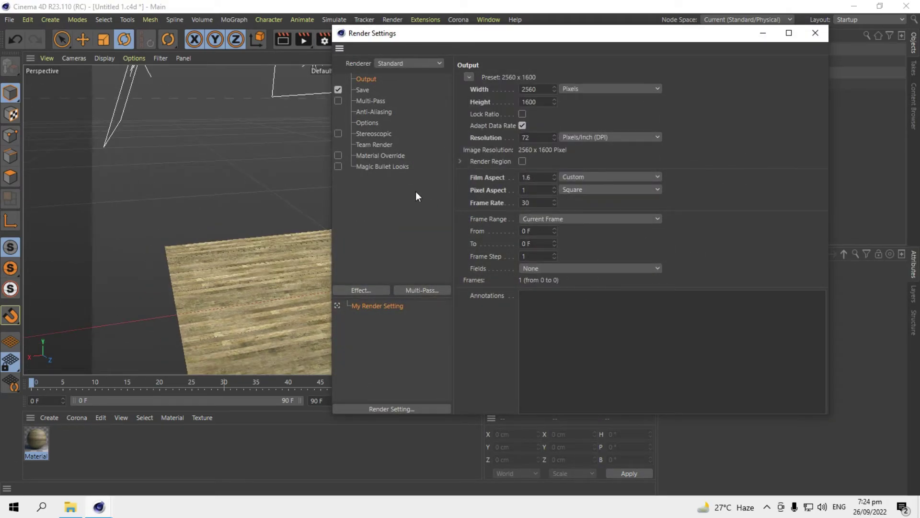
{"action": "left_click", "coordinate": [525, 137]}
{"action": "type", "text": "250"}
{"action": "key", "text": "Return"}
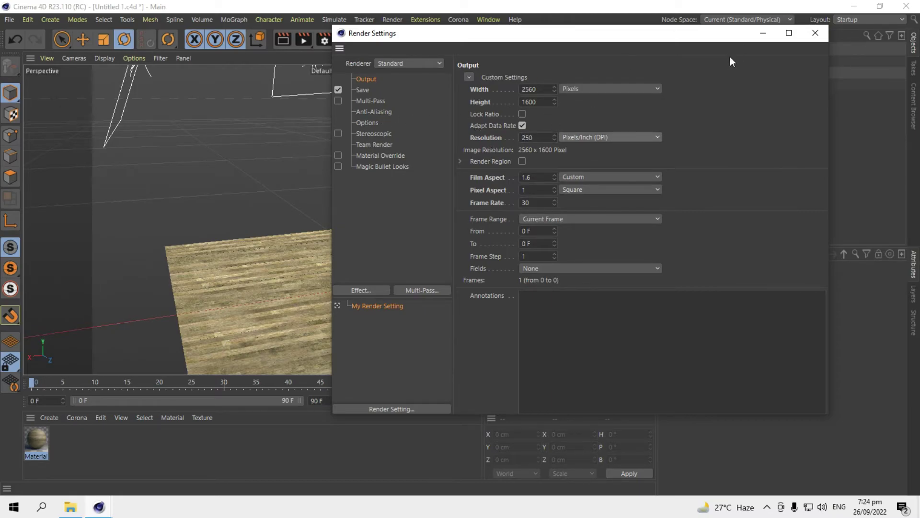
Close Render Settings, zoom in on the wood-plank plane, and start Corona interactive rendering
{"action": "left_click", "coordinate": [815, 32]}
{"action": "scroll", "coordinate": [398, 173], "scroll_direction": "up", "scroll_amount": 5}
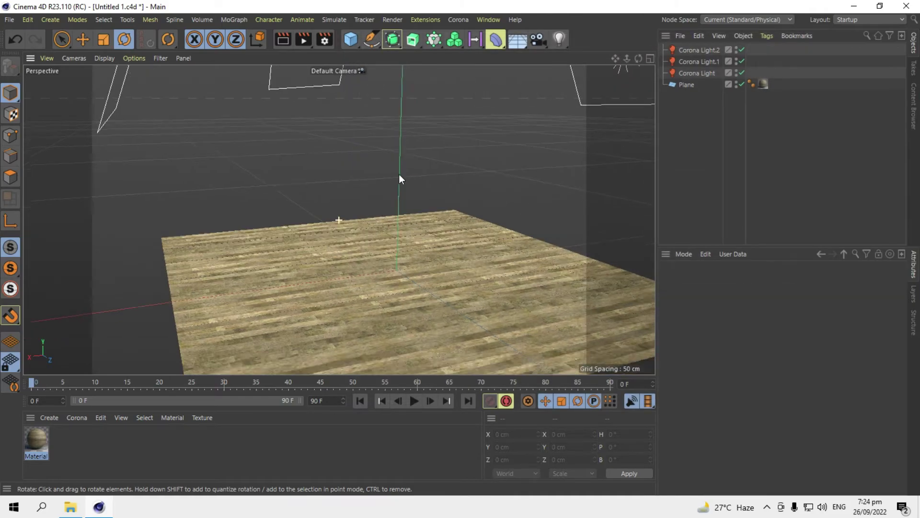
{"action": "scroll", "coordinate": [377, 179], "scroll_direction": "up", "scroll_amount": 2}
{"action": "left_click_drag", "start_coordinate": [377, 178], "coordinate": [352, 185], "text": "alt"}
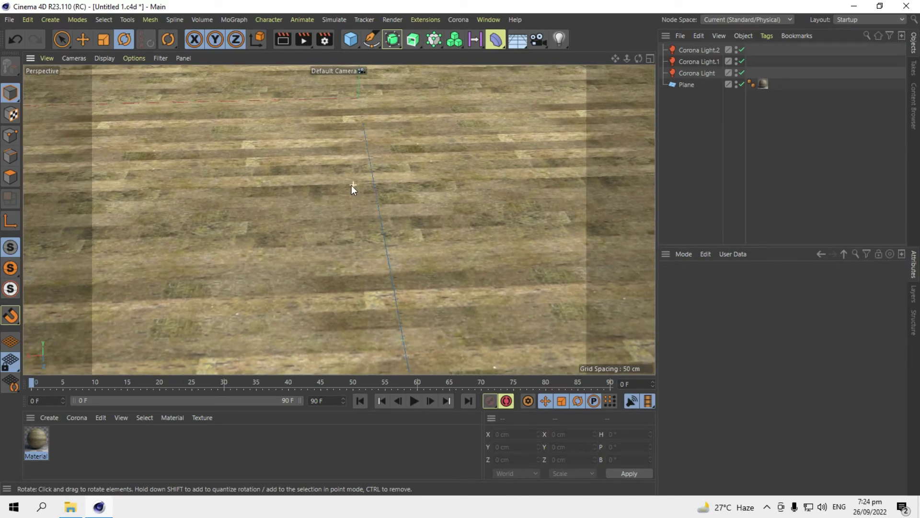
{"action": "left_click", "coordinate": [452, 18]}
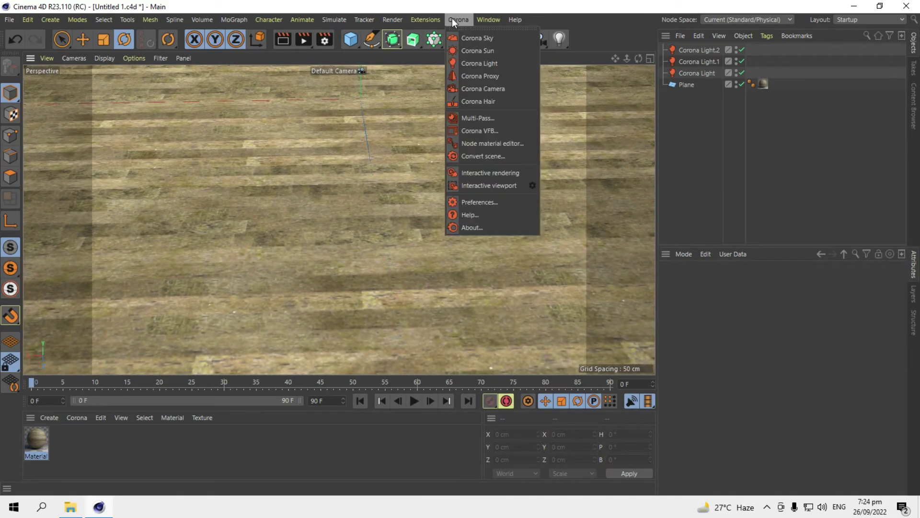
{"action": "left_click", "coordinate": [509, 173]}
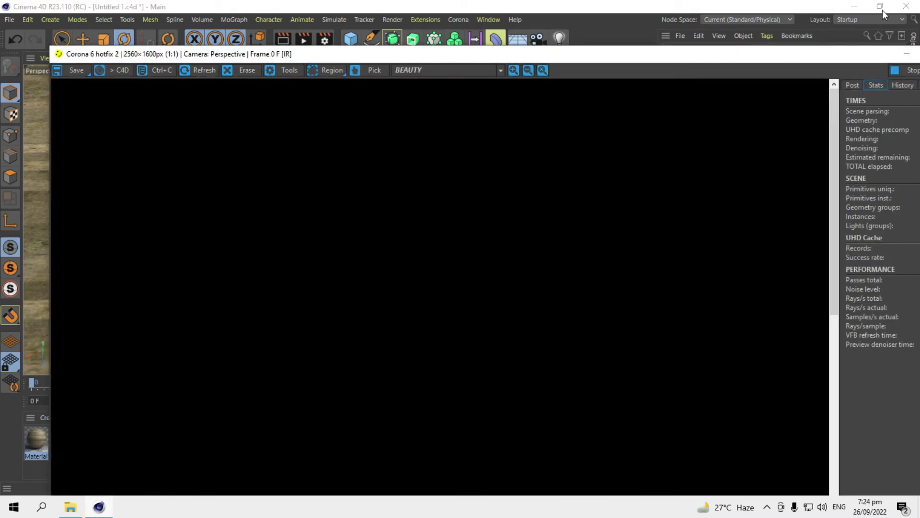
Maximize the Corona VFB window while the interactive render runs
{"action": "double_click", "coordinate": [814, 54]}
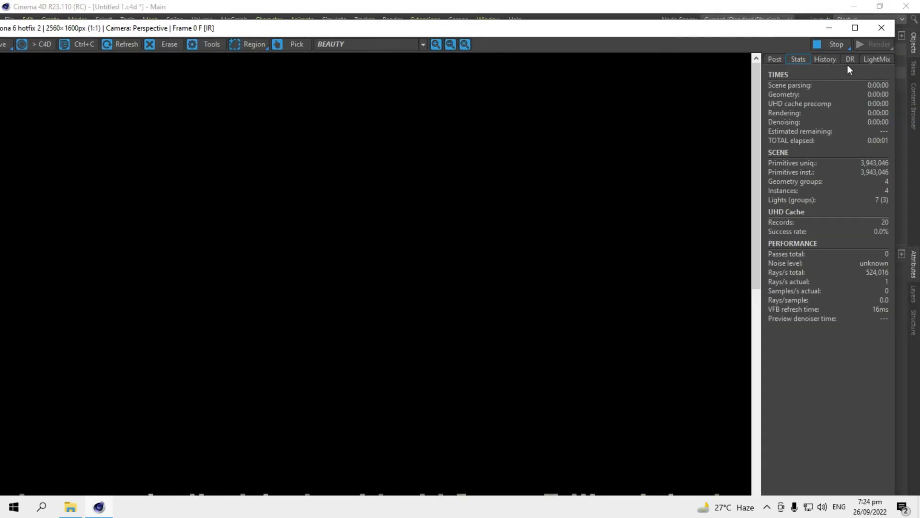